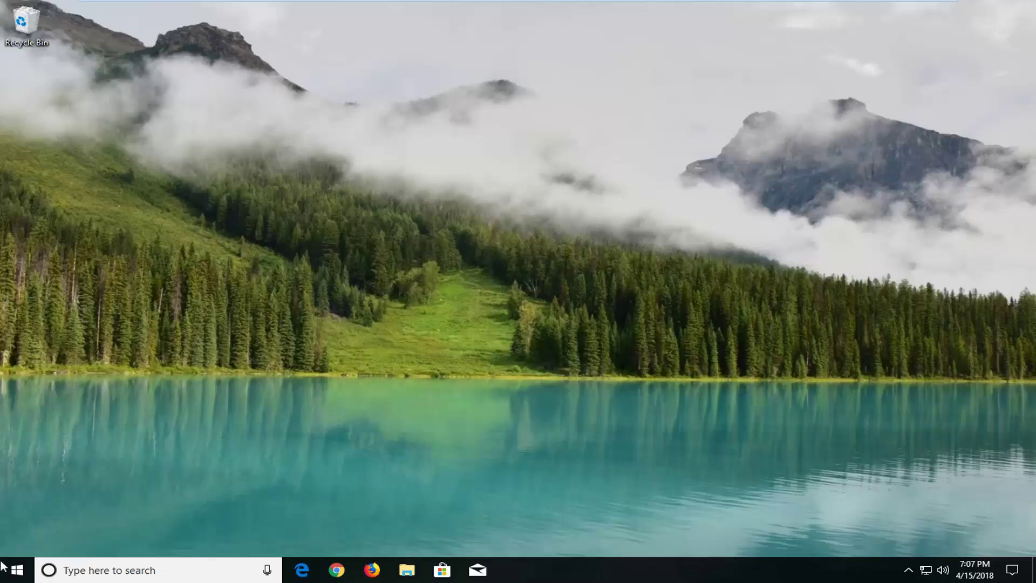
- Search the Start menu for "reset" to find the Reset this PC setting
left_click(10, 575)
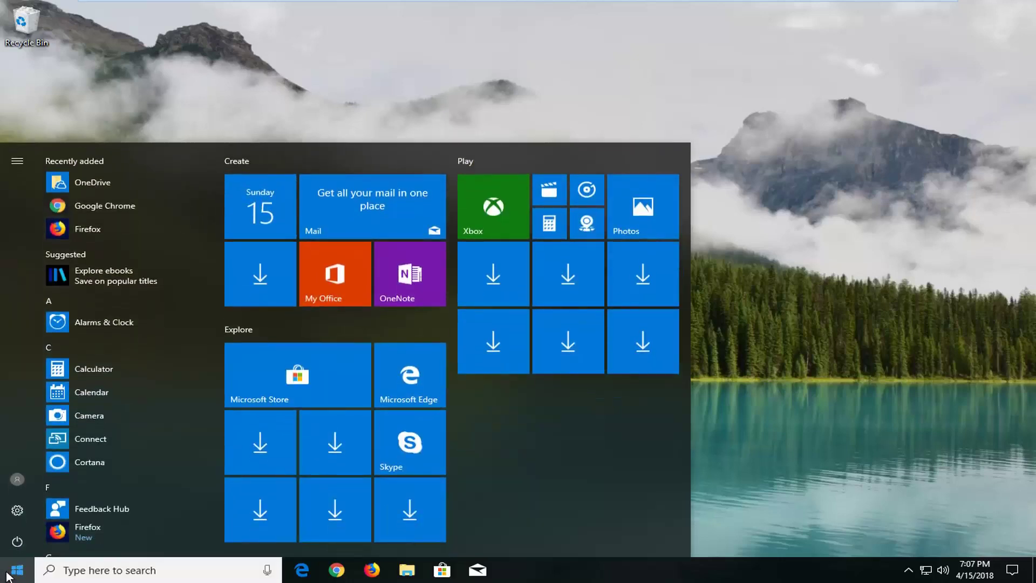
type("reset")
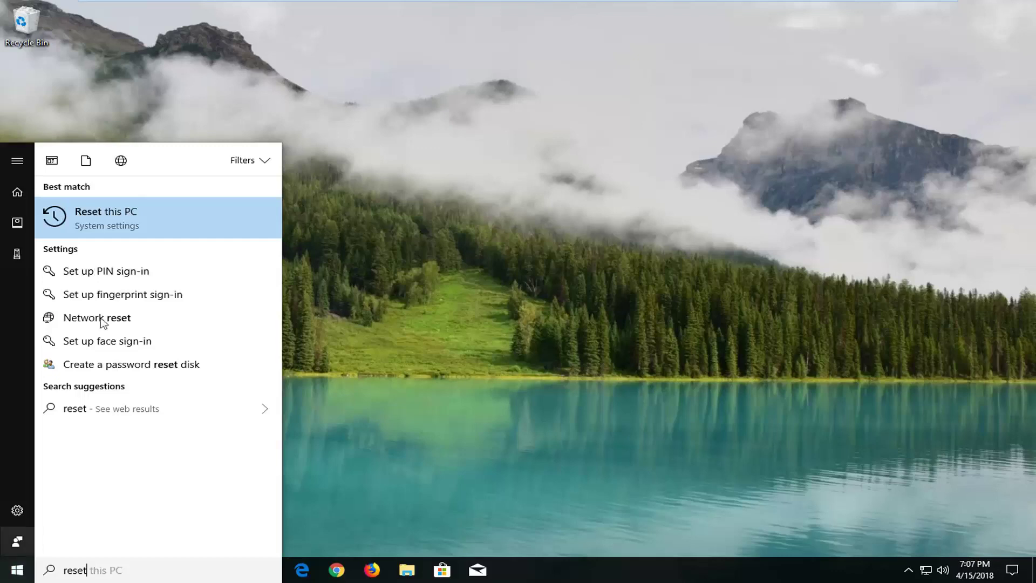
- Open Reset this PC on the Update & Security Recovery page
left_click(125, 218)
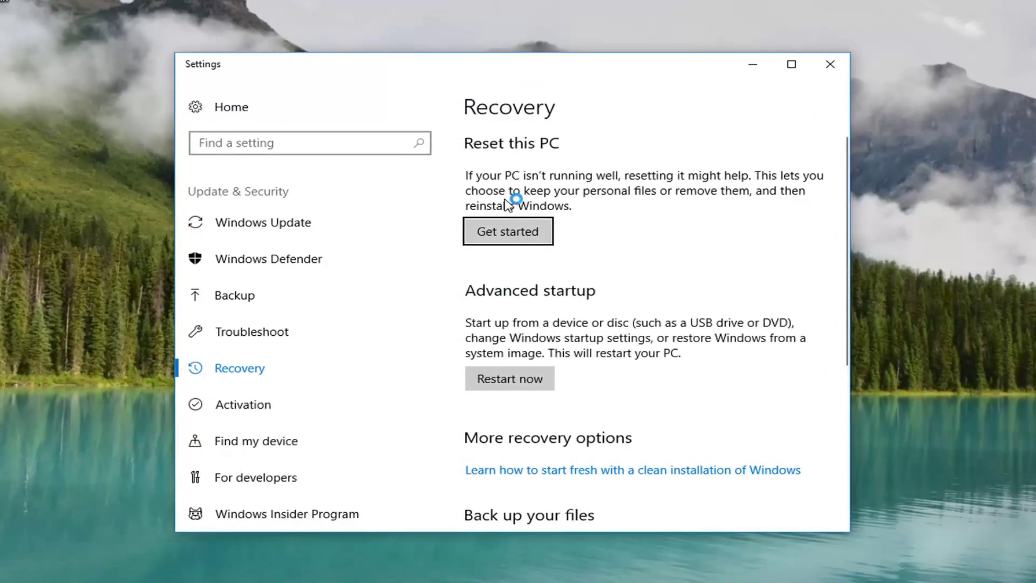
- Start the Reset this PC process with Get started
left_click(515, 236)
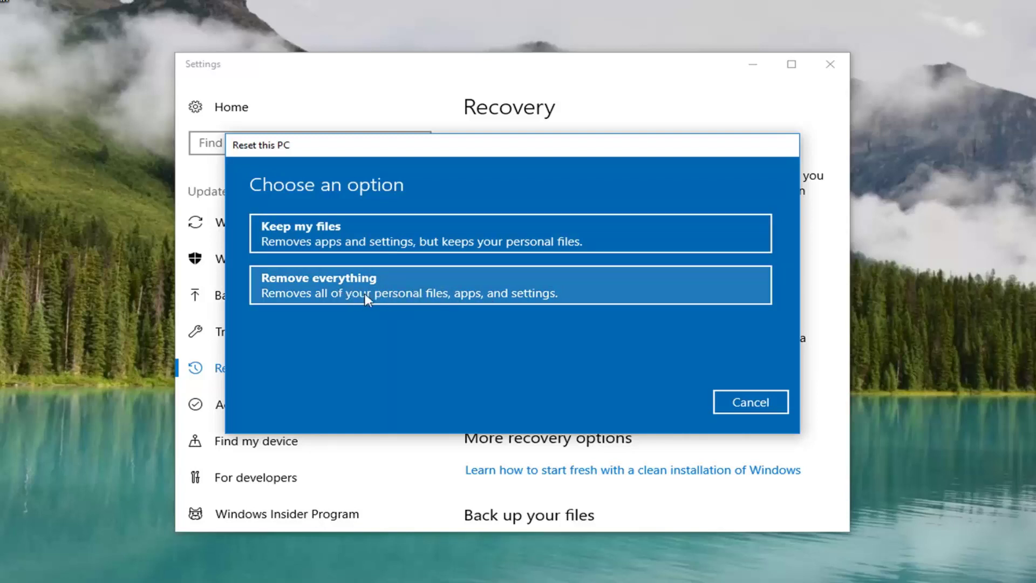
- Choose Remove everything to delete all personal files, apps and settings
left_click(383, 296)
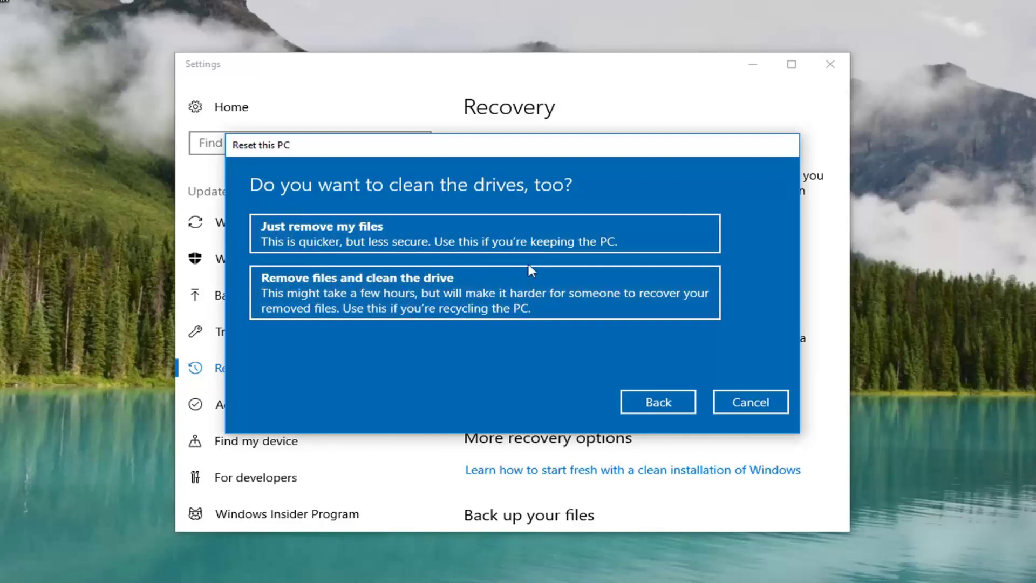
- Choose Just remove my files without cleaning the drive, then confirm Reset
left_click(539, 246)
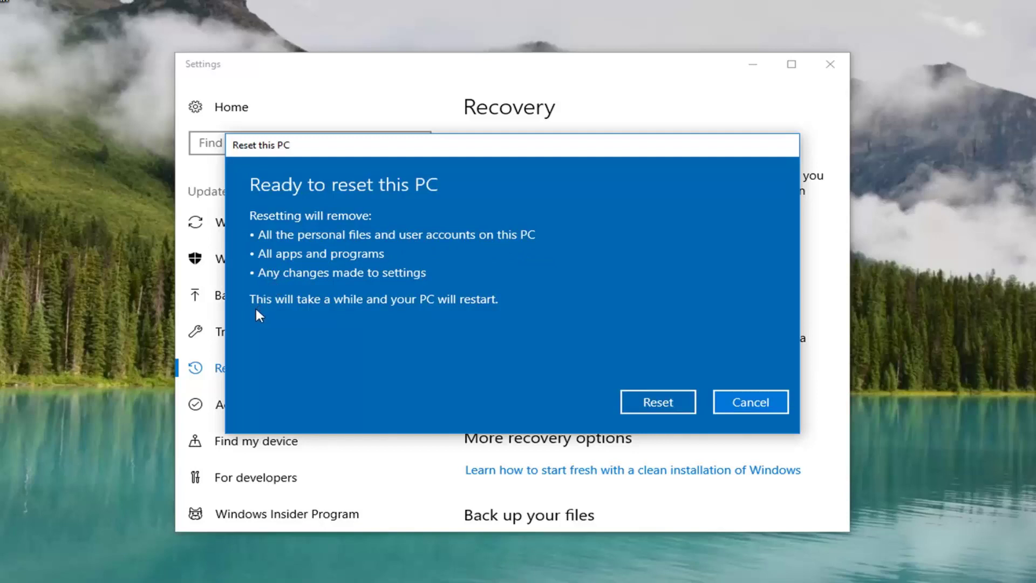
left_click(643, 408)
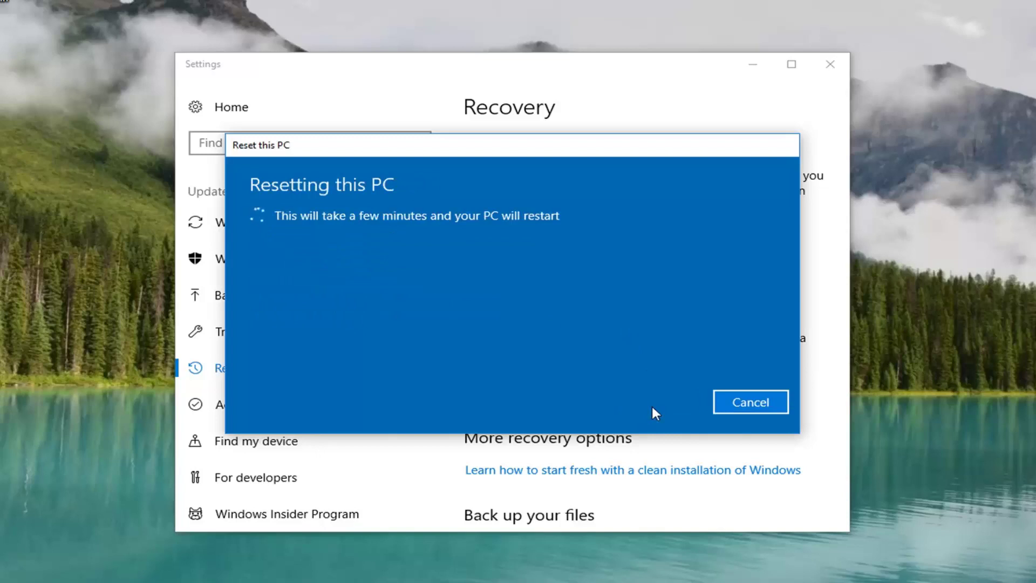
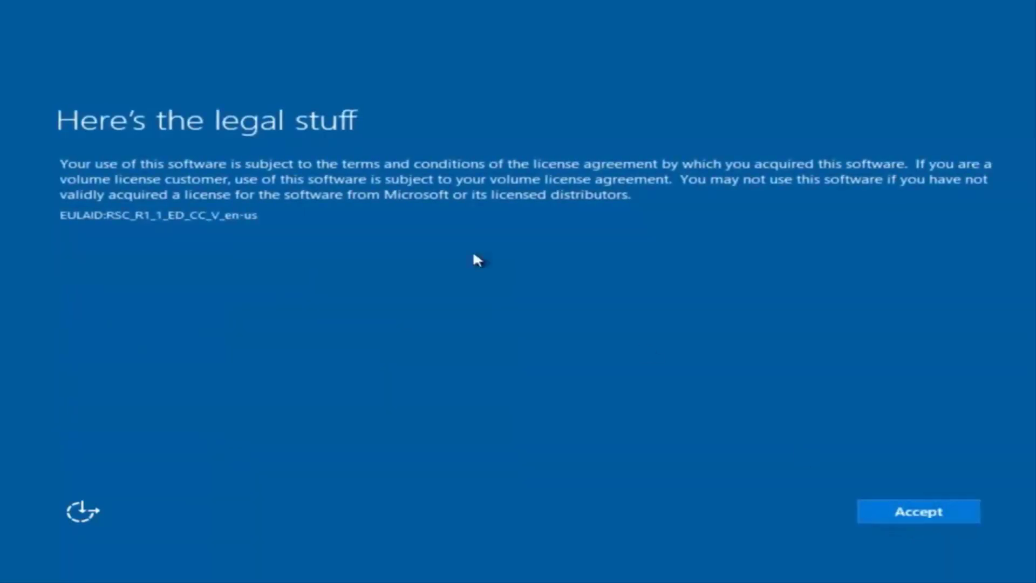
- Accept the Windows 10 licence agreement on the legal terms page
left_click(935, 517)
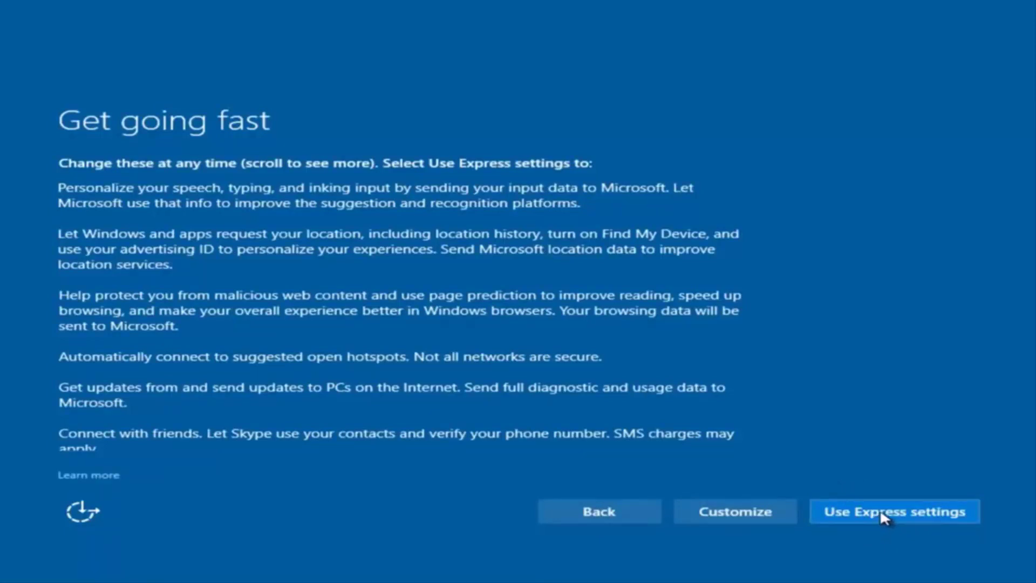
- Customize privacy settings and turn off sending speech, typing and inking input, then continue through both pages
left_click(740, 513)
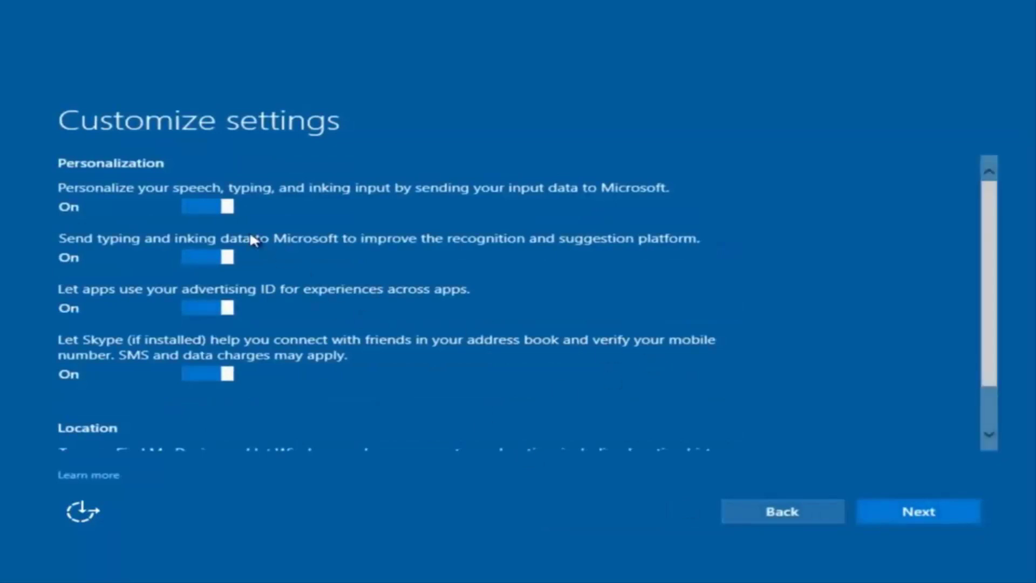
scroll(249, 234, "down", 2)
scroll(300, 259, "up", 1)
scroll(301, 276, "up", 1)
left_click(212, 204)
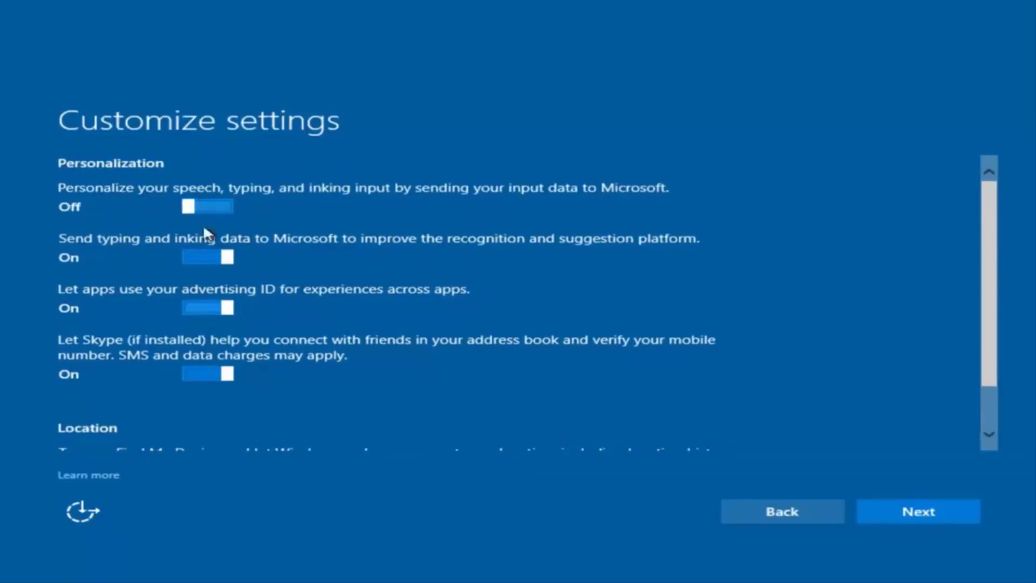
scroll(216, 324, "down", 1)
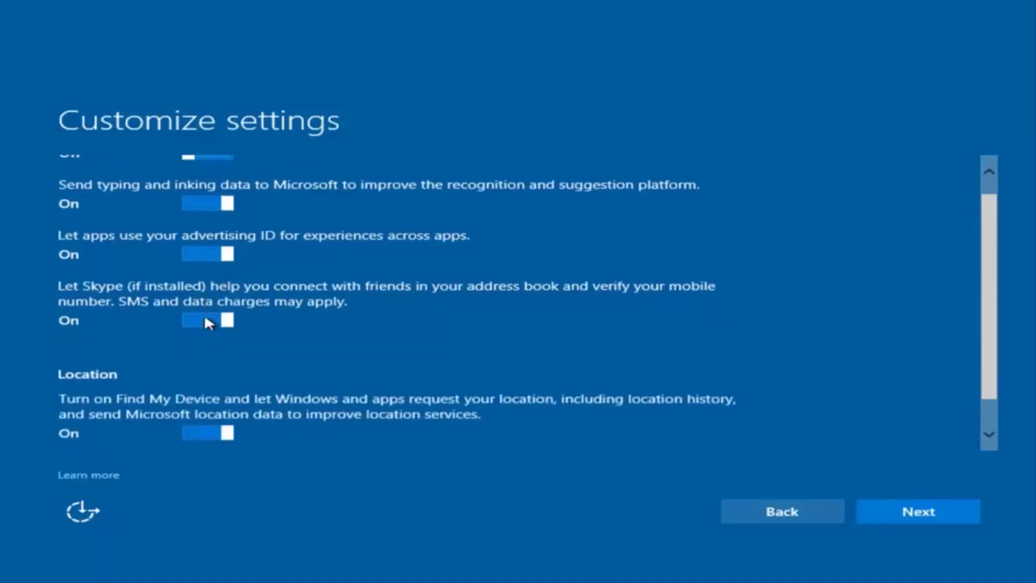
scroll(195, 348, "up", 1)
scroll(242, 391, "down", 1)
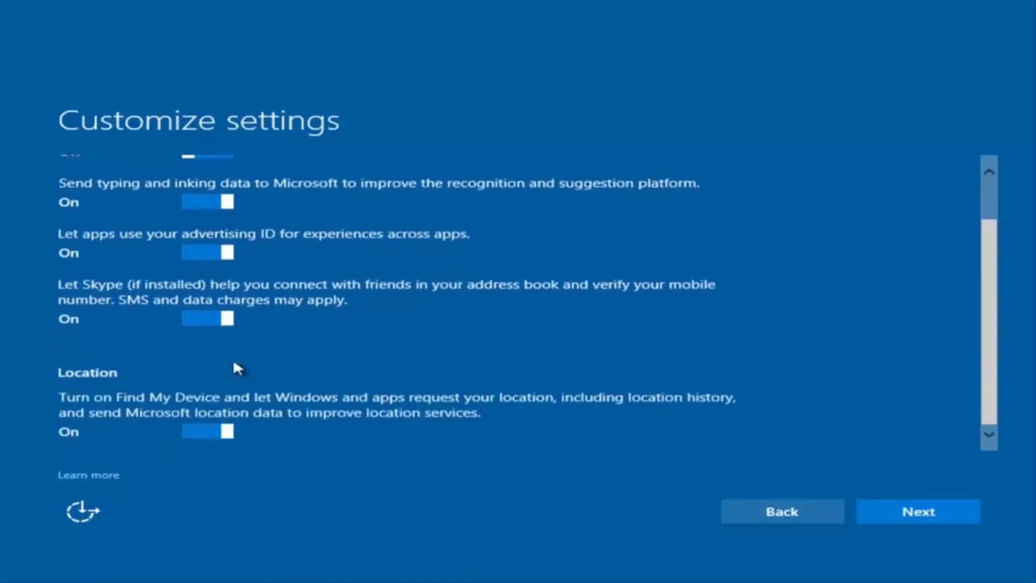
scroll(254, 367, "up", 1)
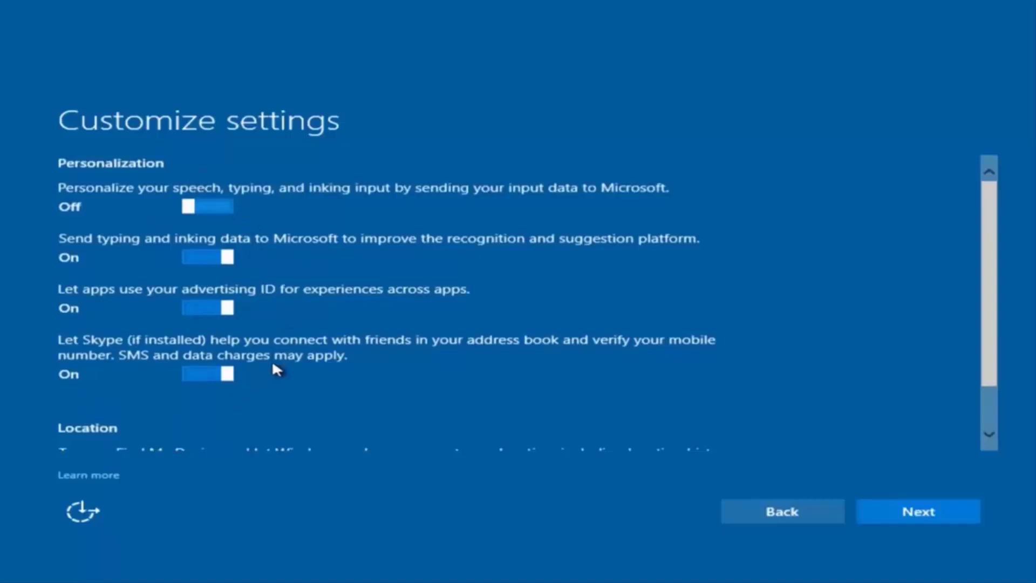
left_click(904, 516)
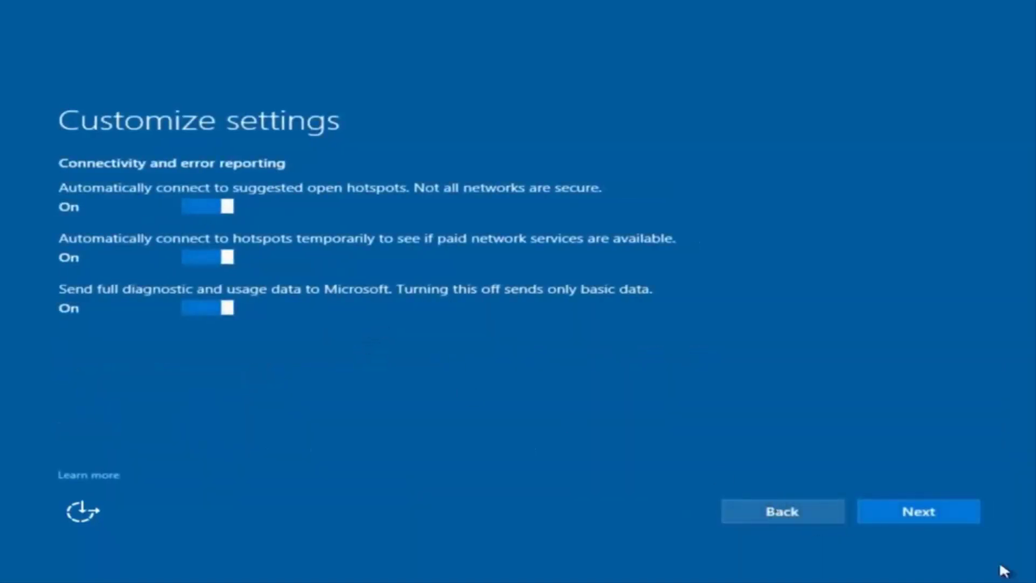
left_click(918, 516)
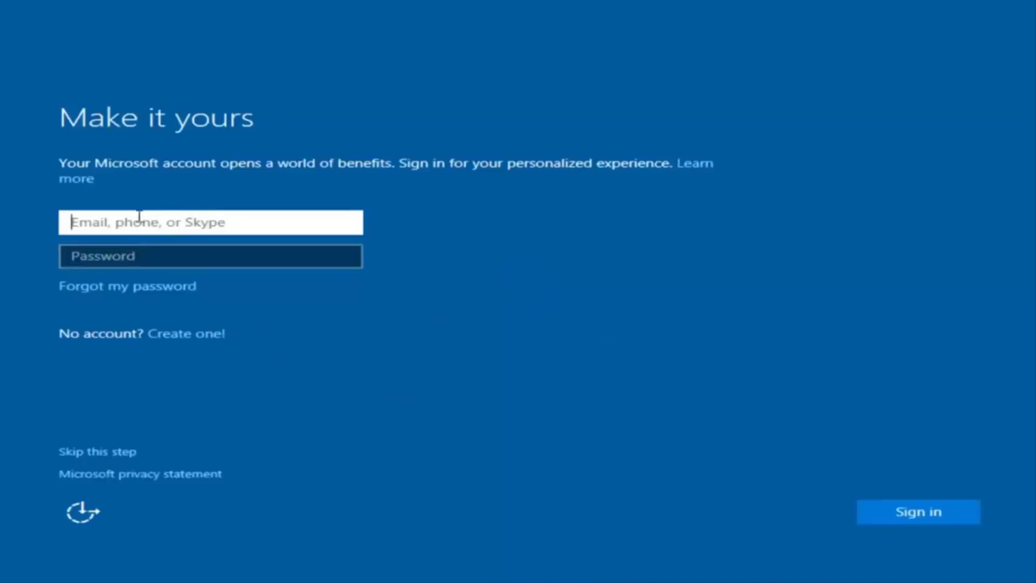
- Skip the Microsoft account sign-in and enter the local user name 'example'
left_click(238, 204)
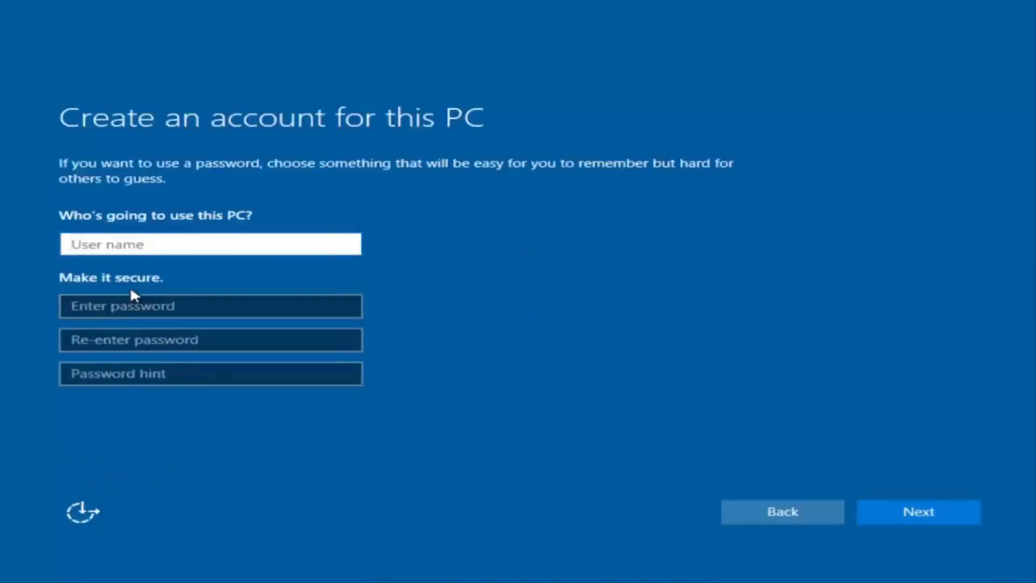
type("exam[pl")
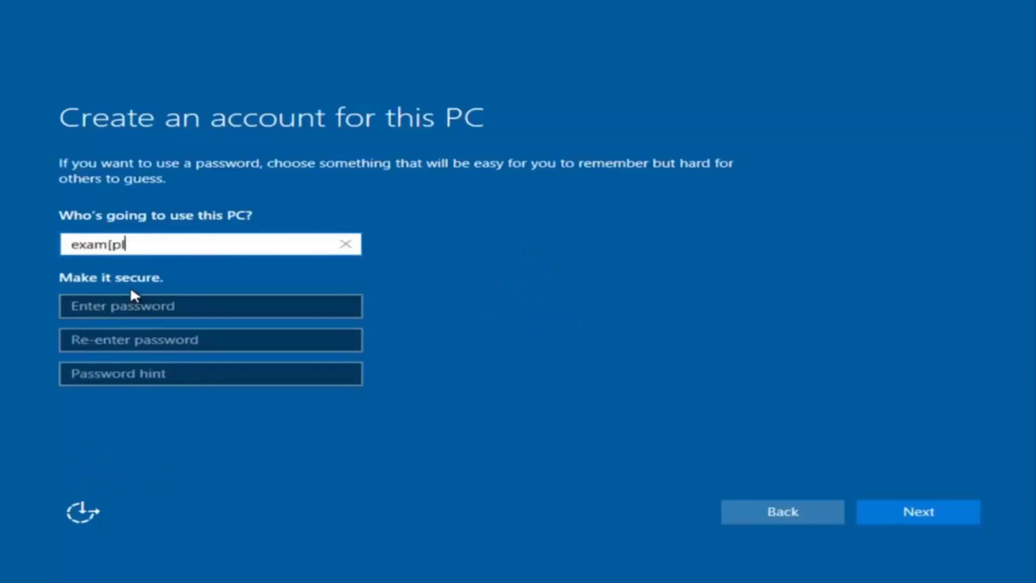
key("BackSpace")
key("BackSpace")
type("[p")
key("BackSpace")
key("BackSpace")
type("ple")
- Enter and confirm the account password, add a password hint, and create the local account
left_click(128, 309)
type("*********")
left_click(202, 340)
type("*********")
left_click(186, 374)
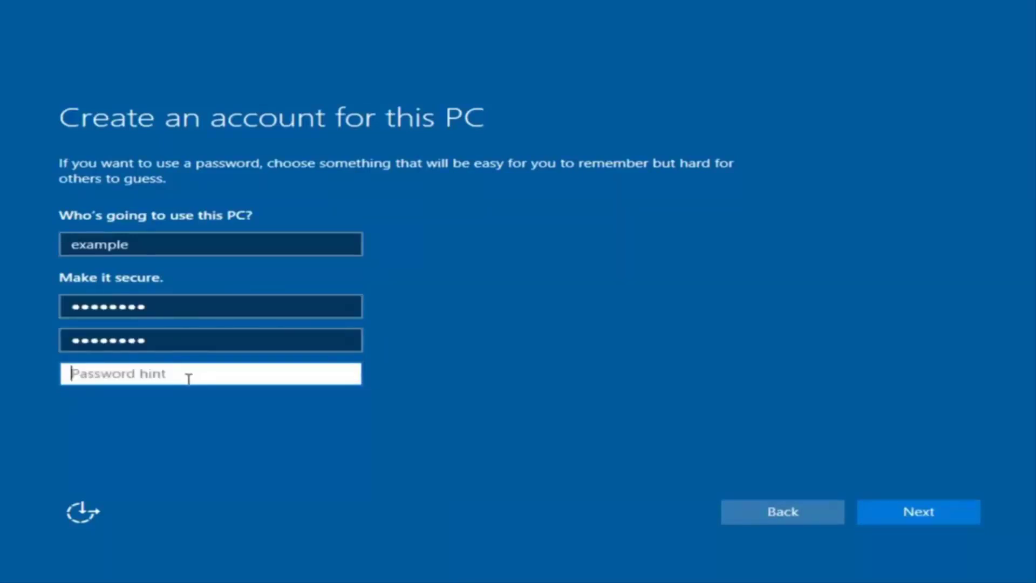
type("pass")
left_click(937, 519)
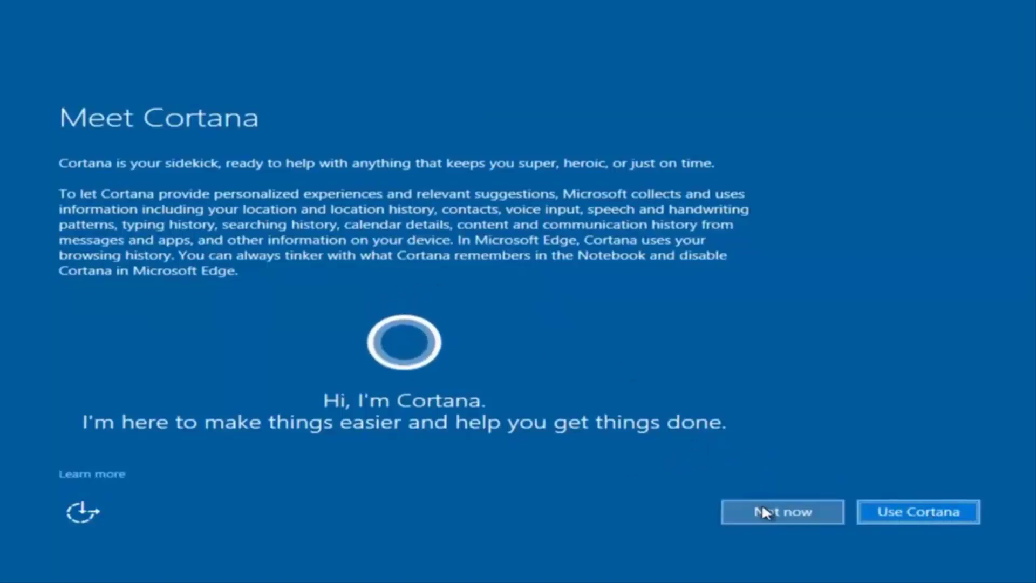
- Choose 'Not now' on the Meet Cortana page and let setup finish preparing
left_click(745, 510)
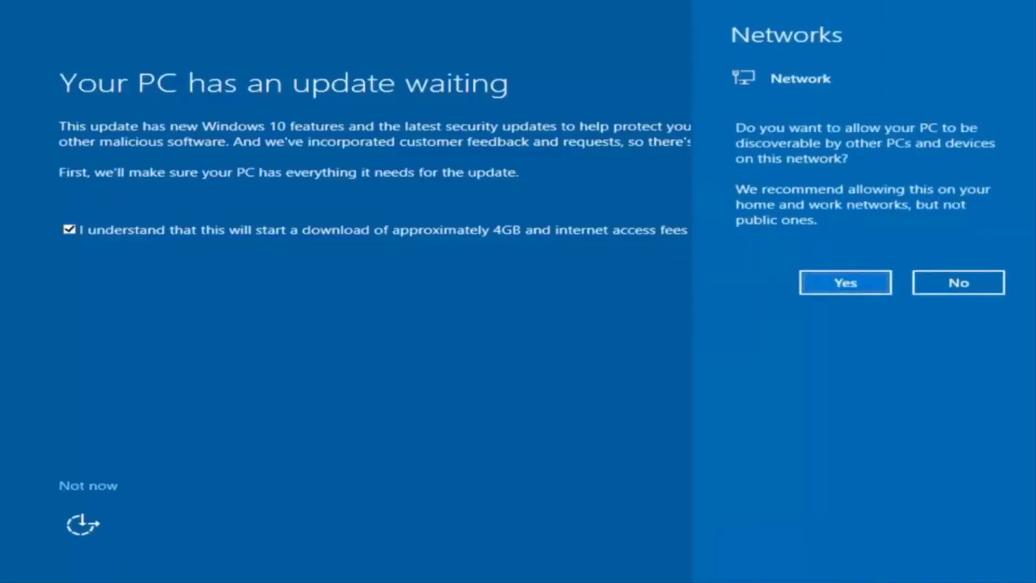
- Answer the network discovery prompt and postpone the waiting update to reach the desktop
left_click(445, 419)
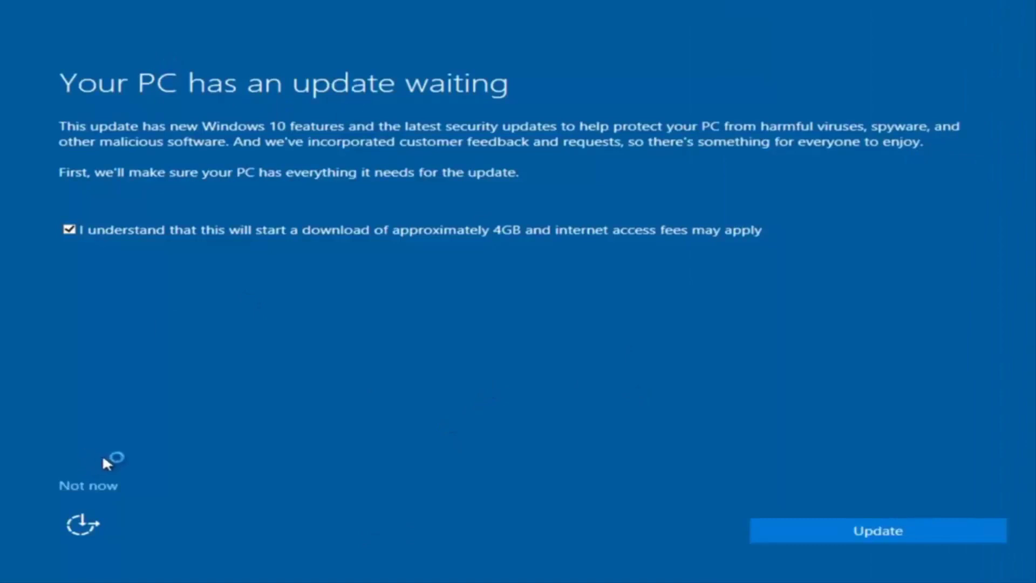
left_click(89, 486)
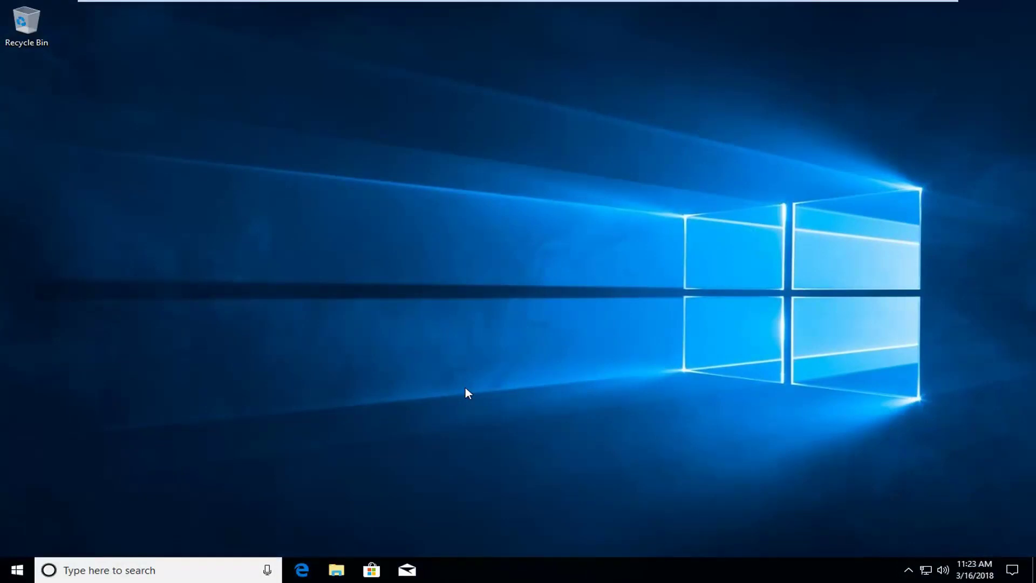